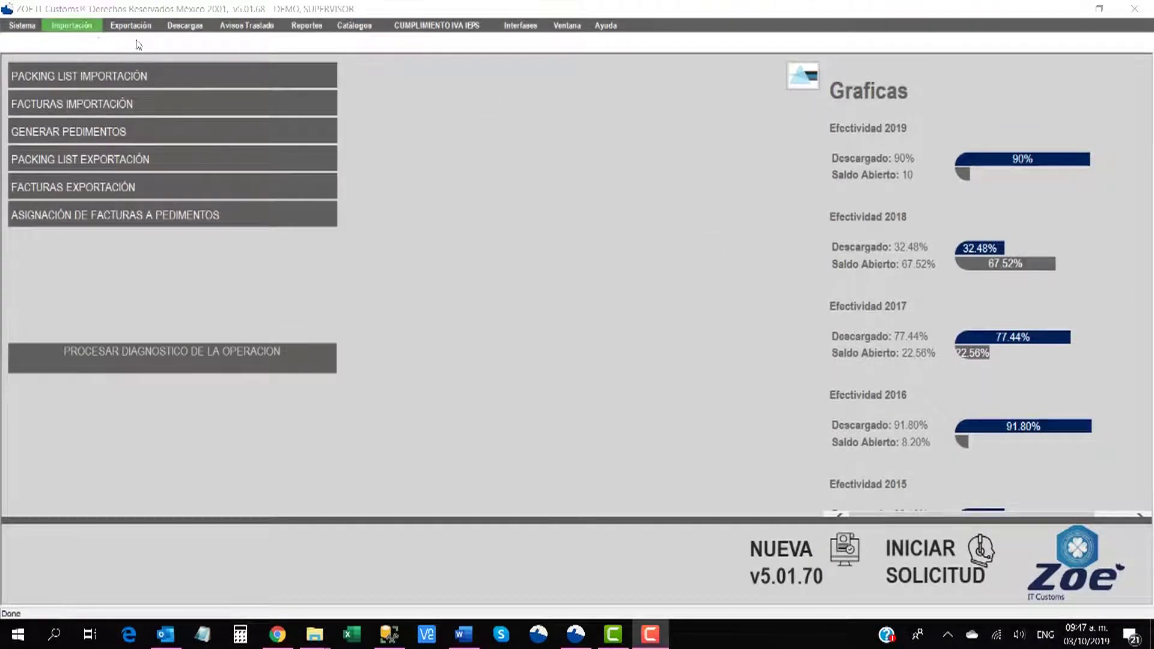
- Open the import form for assigning invoices to a pedimento and enter the pedimento number
{"action": "left_click", "coordinate": [77, 27]}
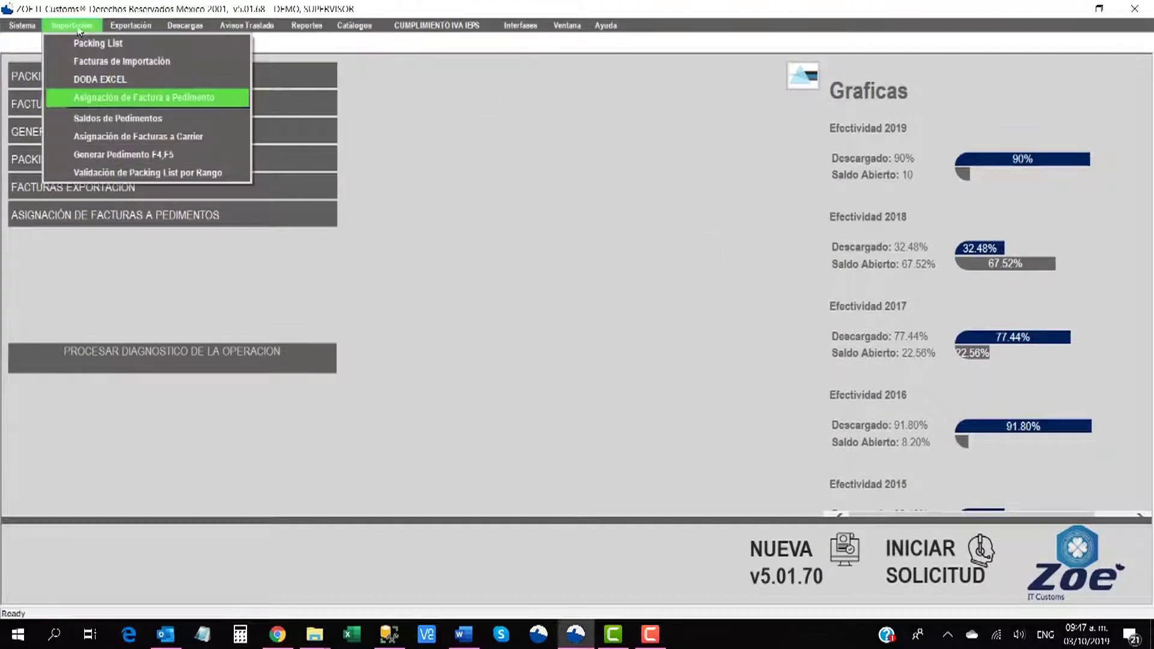
{"action": "left_click", "coordinate": [118, 98]}
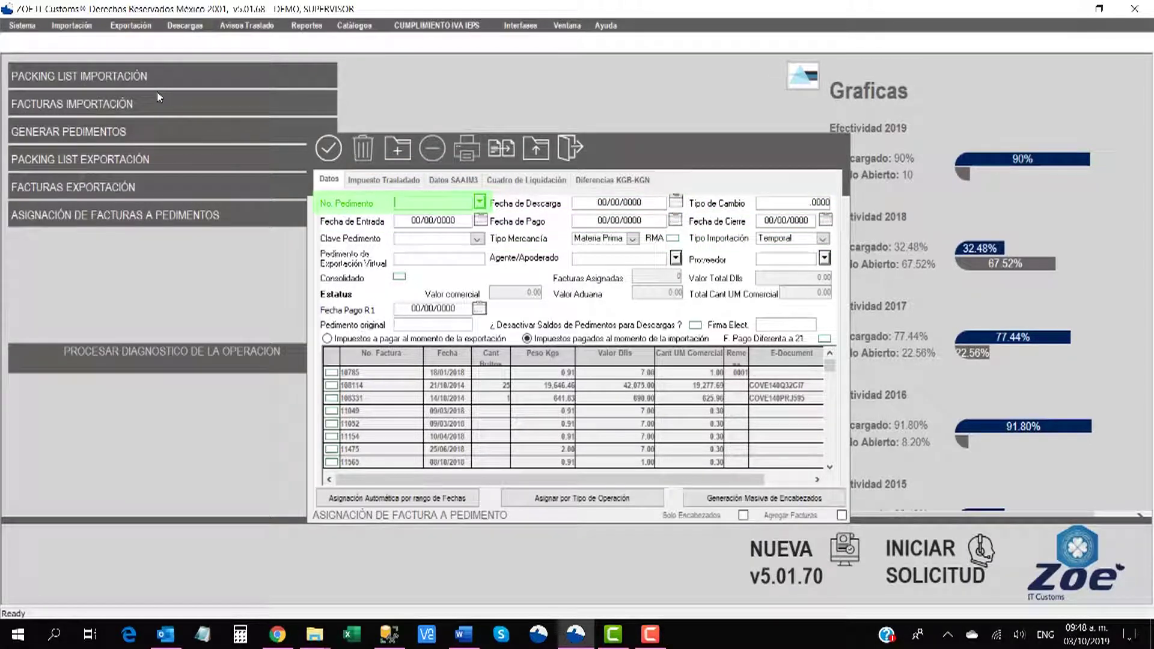
{"action": "key", "text": "ctrl+v"}
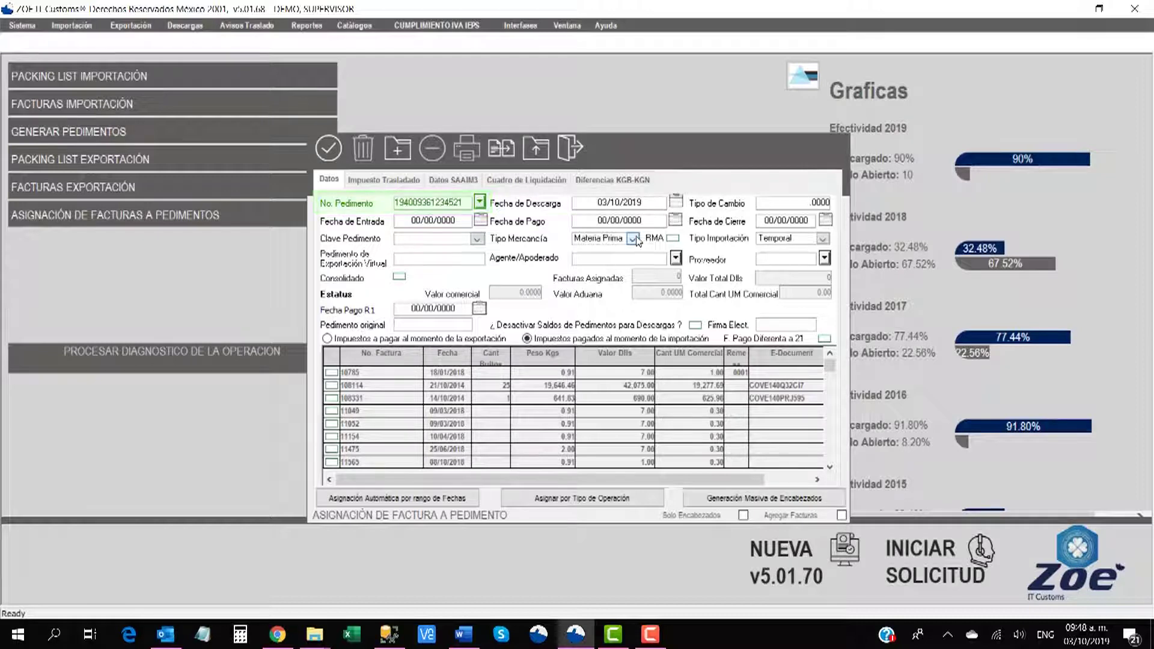
{"action": "key", "text": "Tab"}
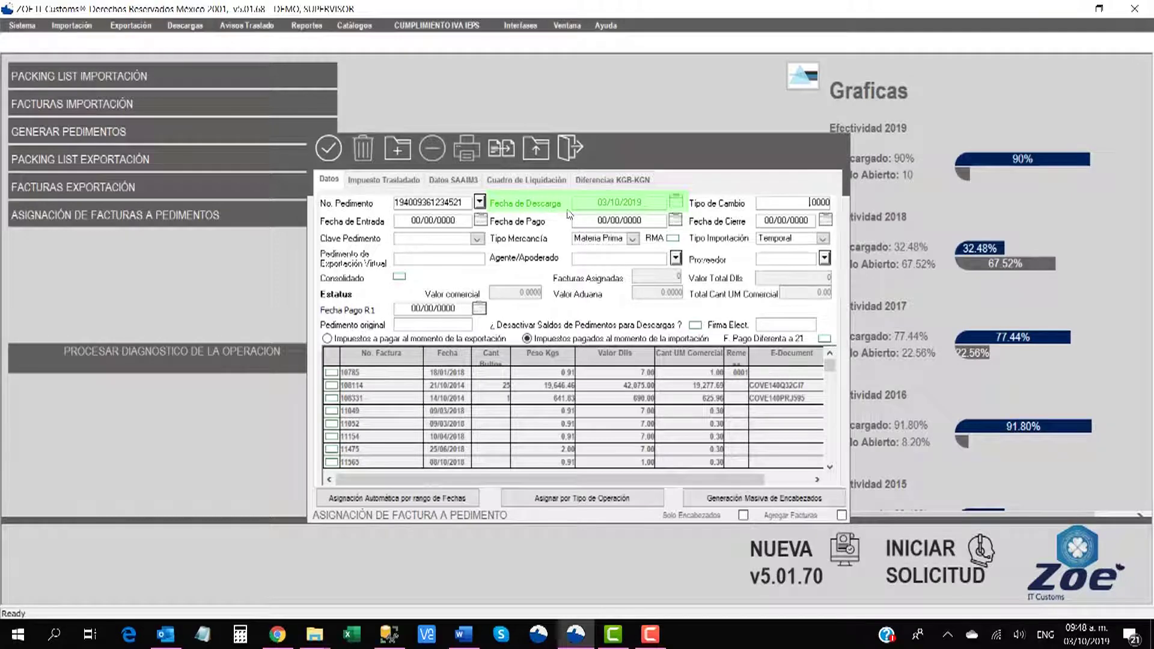
- Set the discharge and entry dates to 01/10/2019, payment to 03/10/2019, closing to 08/10/2019, exchange rate to 19.0000 and Clave Pedimento to IN
{"action": "left_click", "coordinate": [442, 224]}
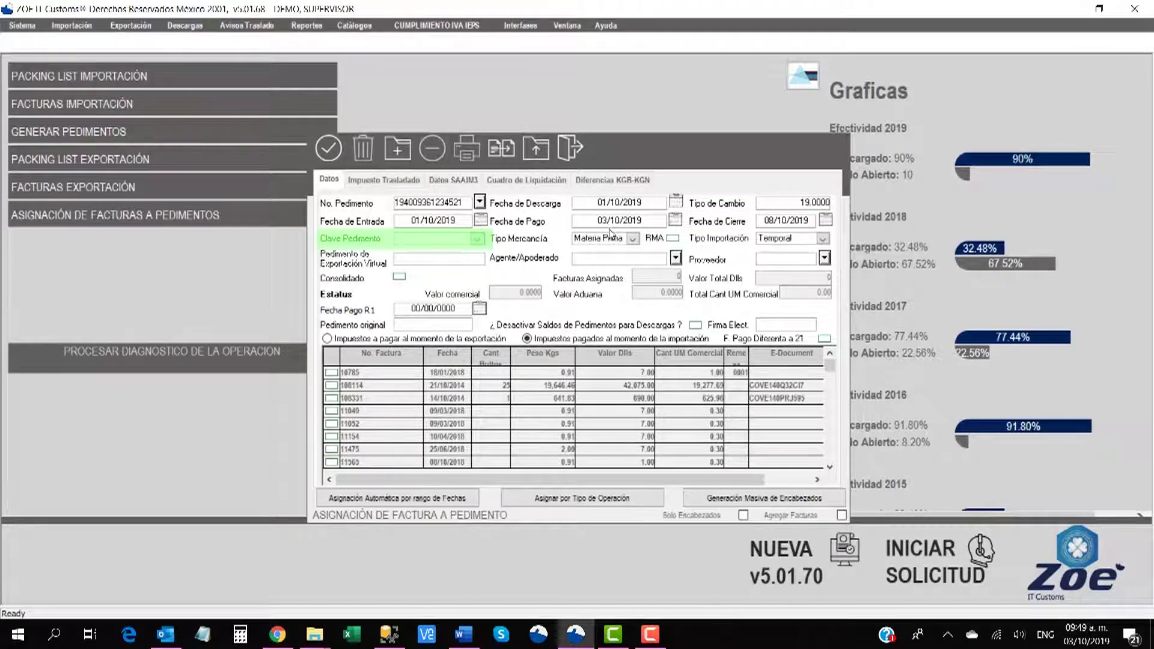
{"action": "left_click", "coordinate": [475, 243]}
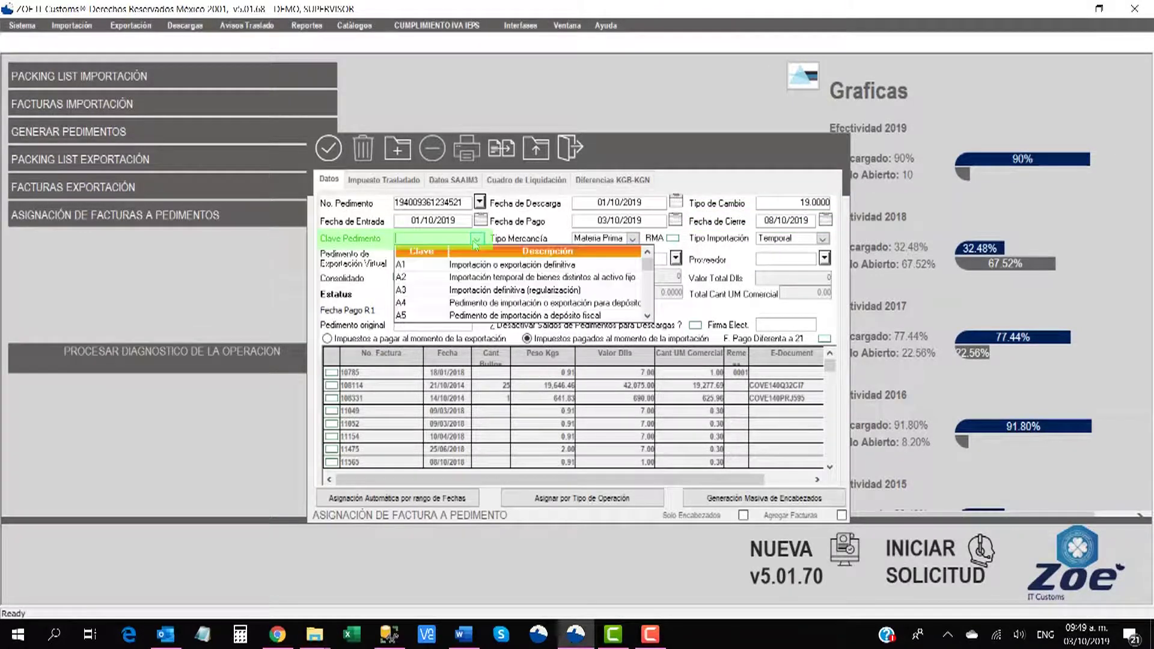
{"action": "type", "text": "IN"}
{"action": "key", "text": "Tab"}
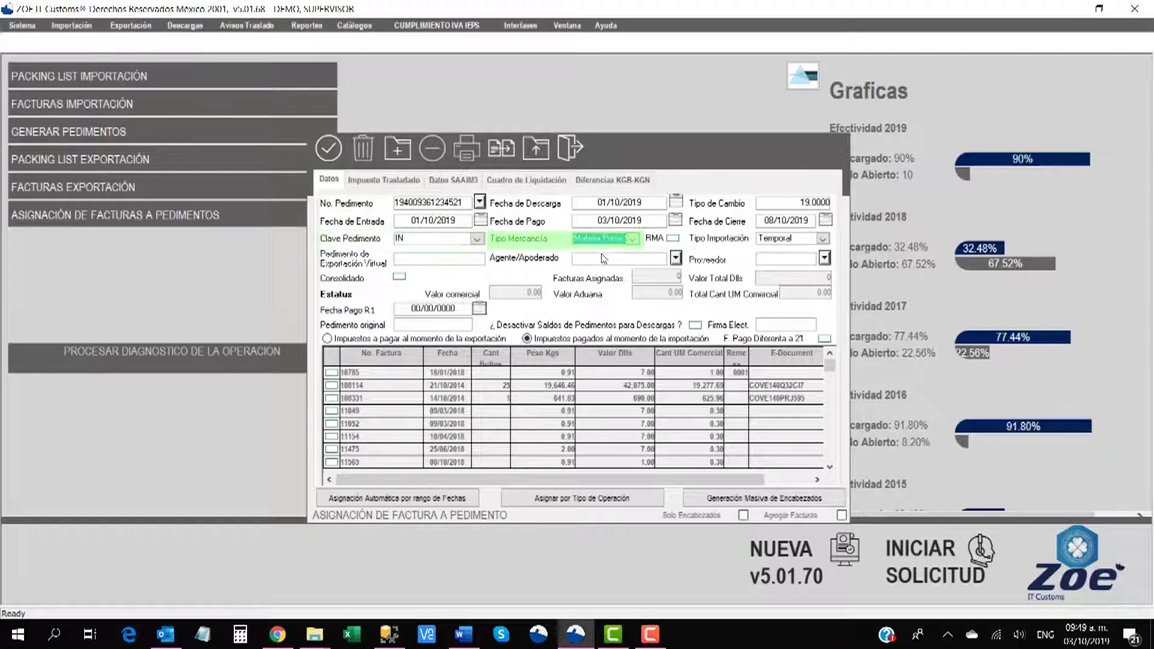
- Keep Materia Prima as the goods type and Temporal as the import type, and set Agente/Apoderado to 0926
{"action": "left_click", "coordinate": [634, 241]}
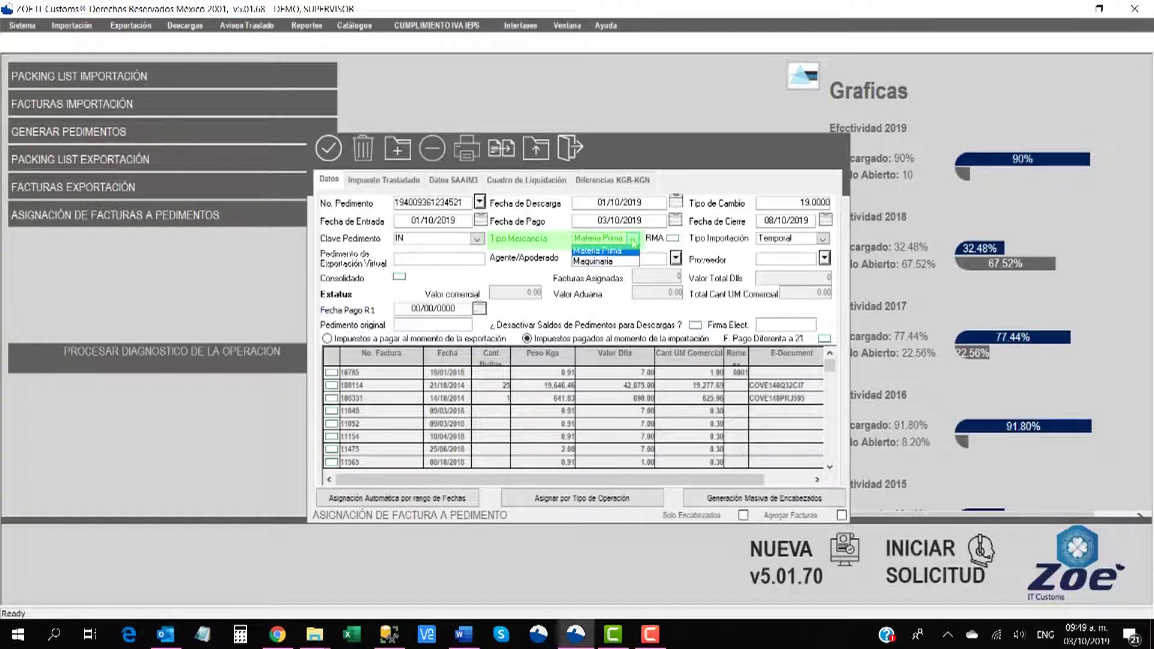
{"action": "key", "text": "Tab"}
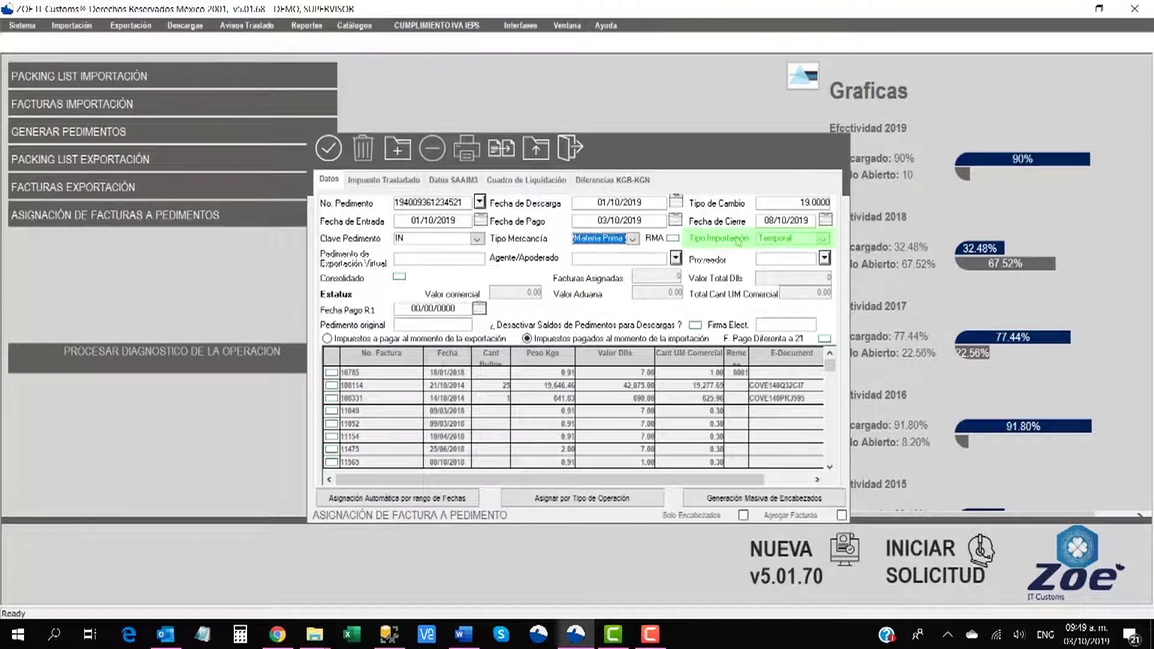
{"action": "left_click", "coordinate": [822, 240]}
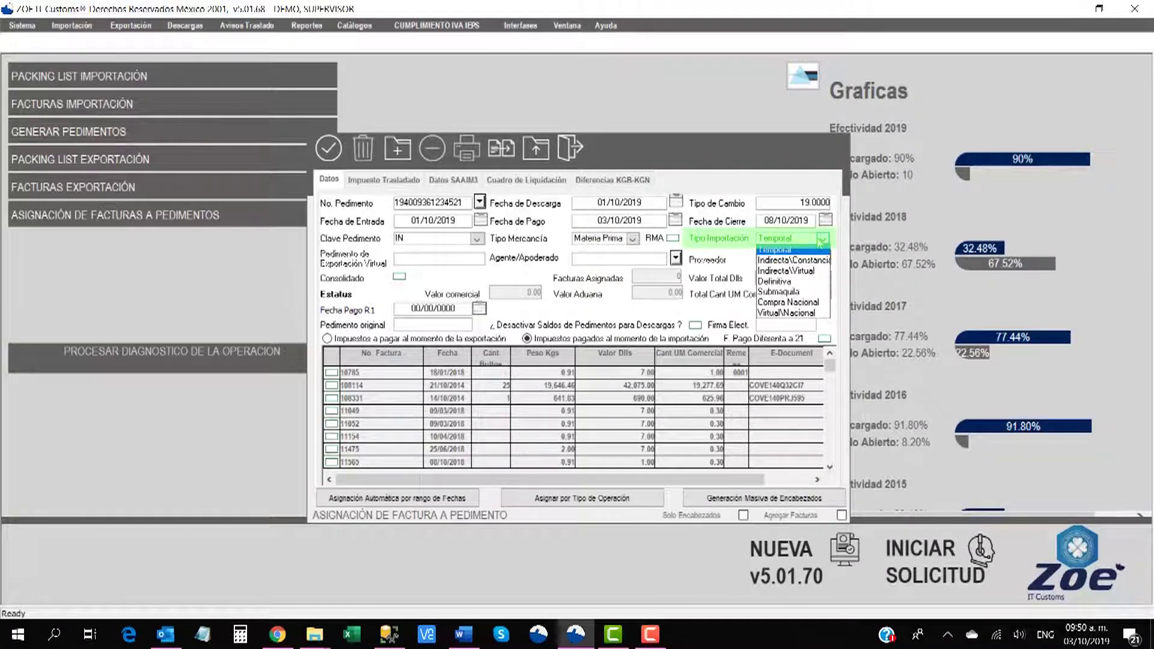
{"action": "left_click", "coordinate": [822, 240]}
{"action": "left_click", "coordinate": [605, 262]}
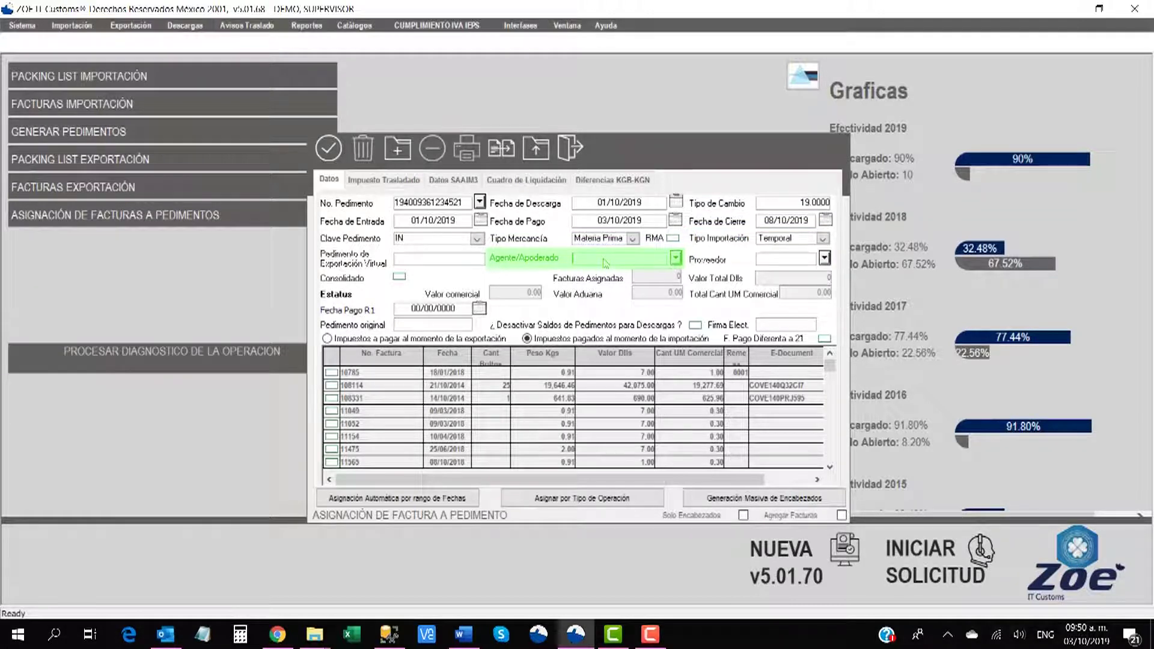
{"action": "type", "text": "0926"}
{"action": "key", "text": "Tab"}
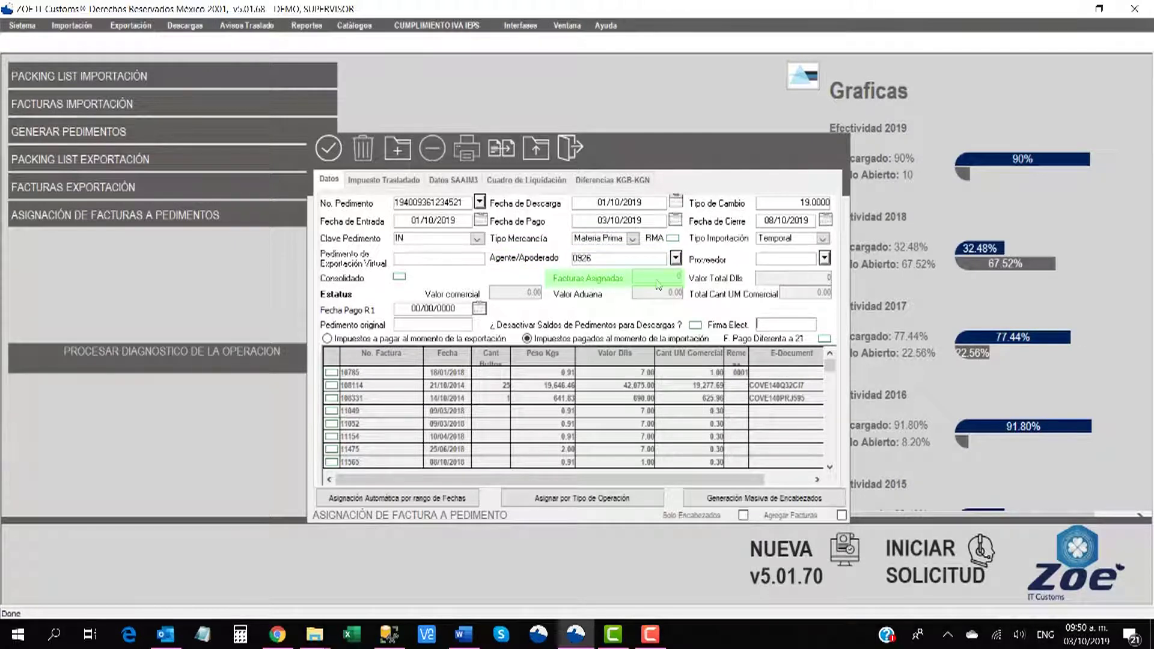
{"action": "key", "text": "Tab"}
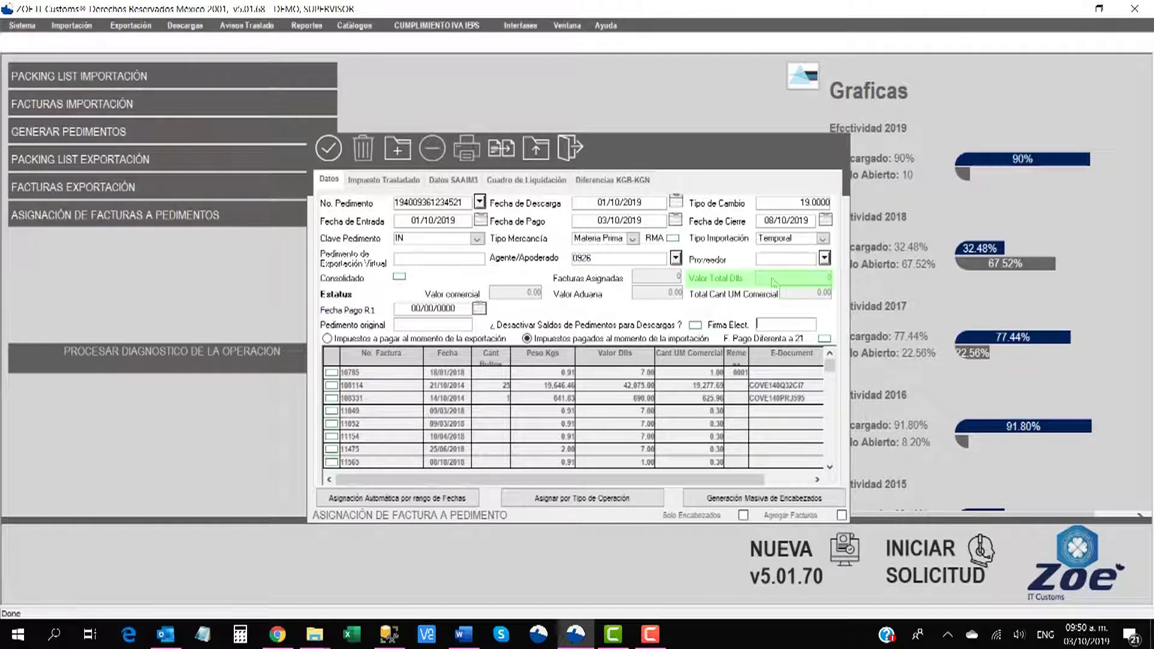
- Mark invoice 10785 for assignment to the pedimento and accept the record
{"action": "left_click", "coordinate": [388, 313]}
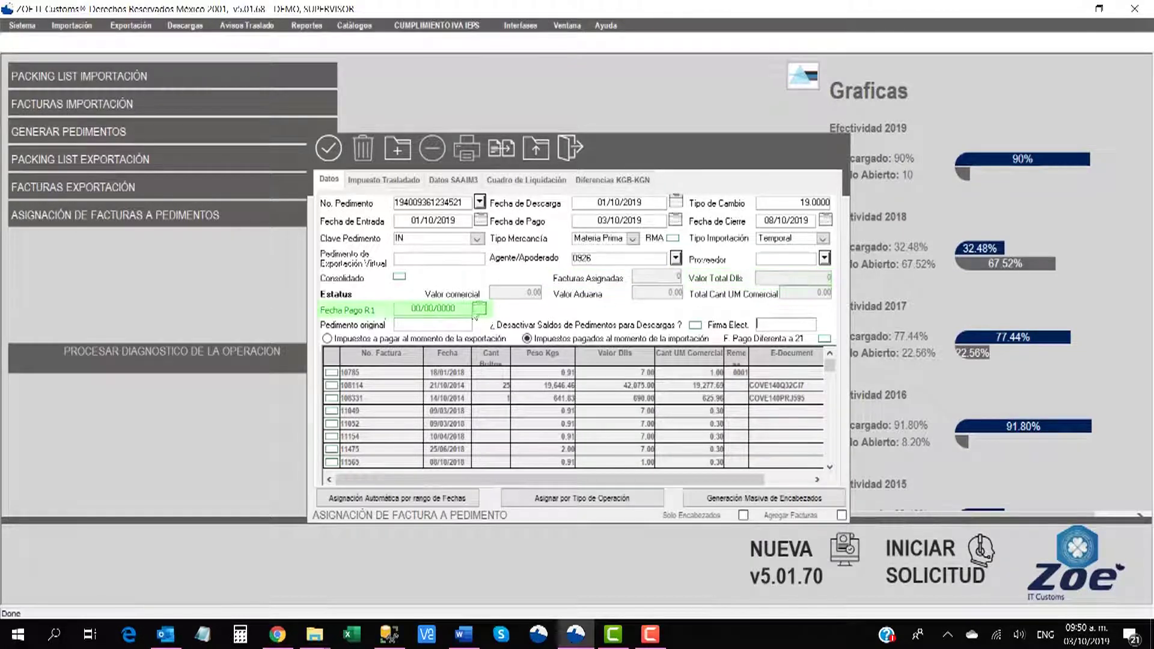
{"action": "left_click", "coordinate": [420, 329]}
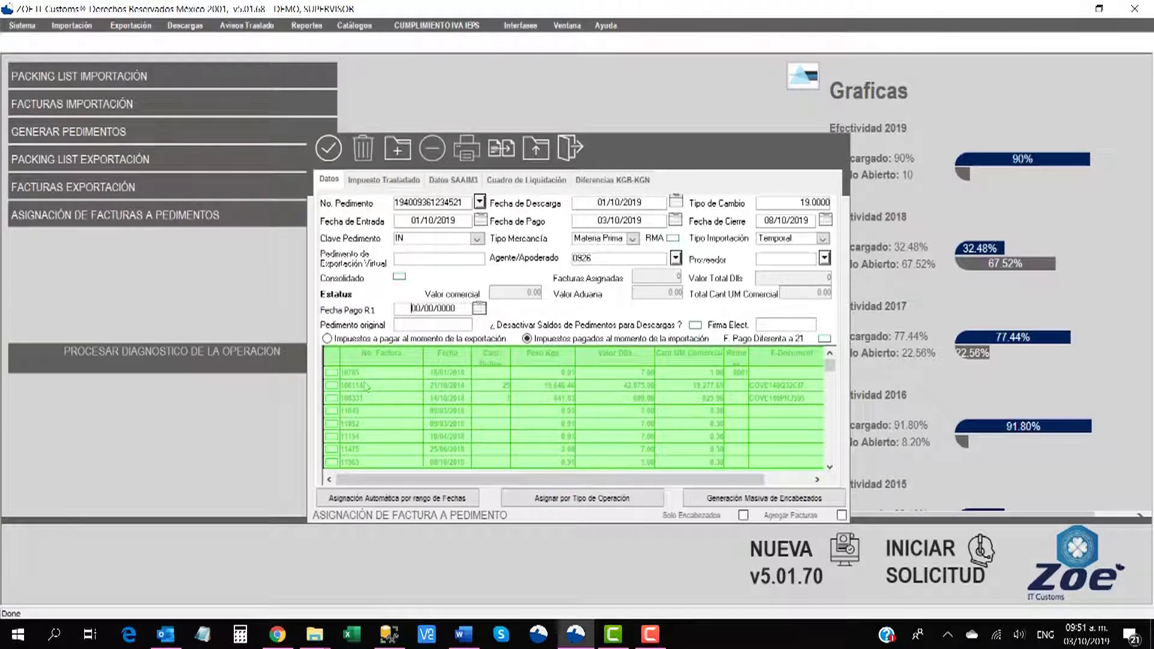
{"action": "left_click", "coordinate": [331, 373]}
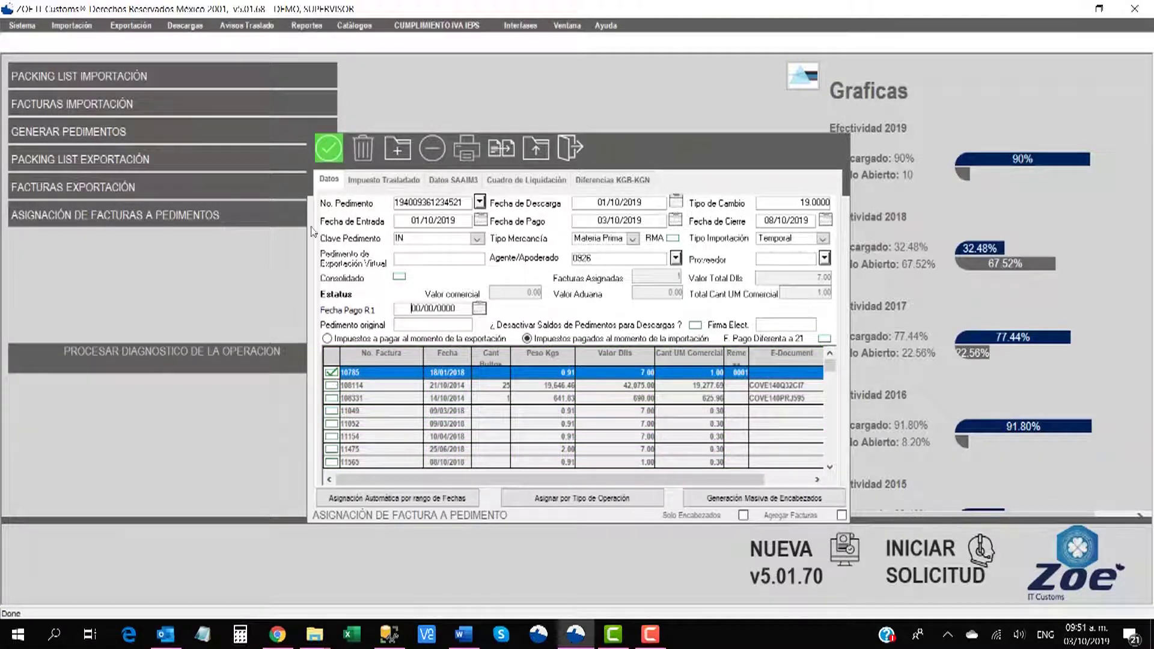
{"action": "left_click", "coordinate": [327, 148]}
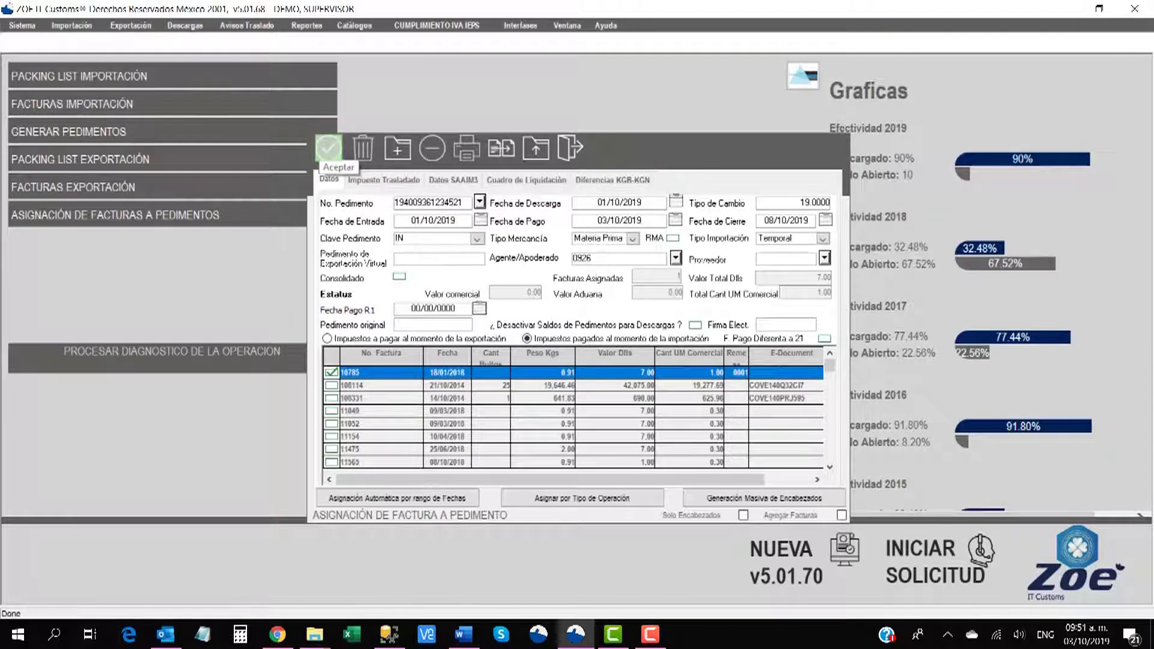
- In the pedimento's SAAIM3 data, set Aduana, Aduana Destino and Aduana E/S to 40
{"action": "left_click", "coordinate": [456, 123]}
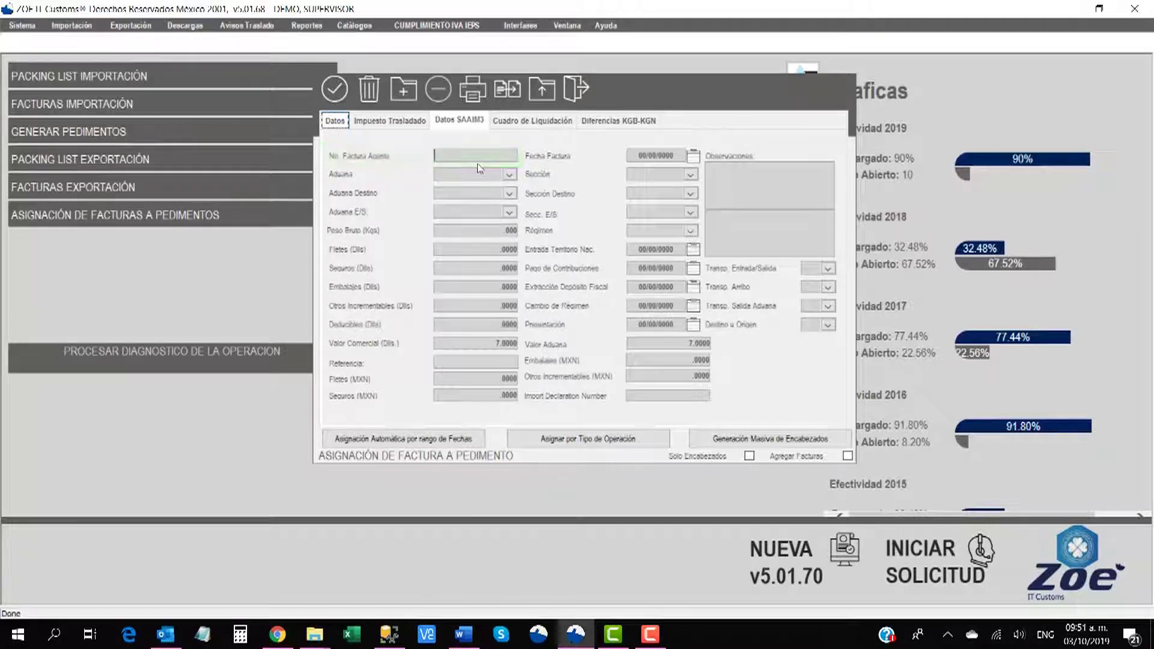
{"action": "left_click", "coordinate": [510, 175]}
{"action": "left_click", "coordinate": [510, 175]}
{"action": "left_click", "coordinate": [510, 193]}
{"action": "left_click", "coordinate": [510, 194]}
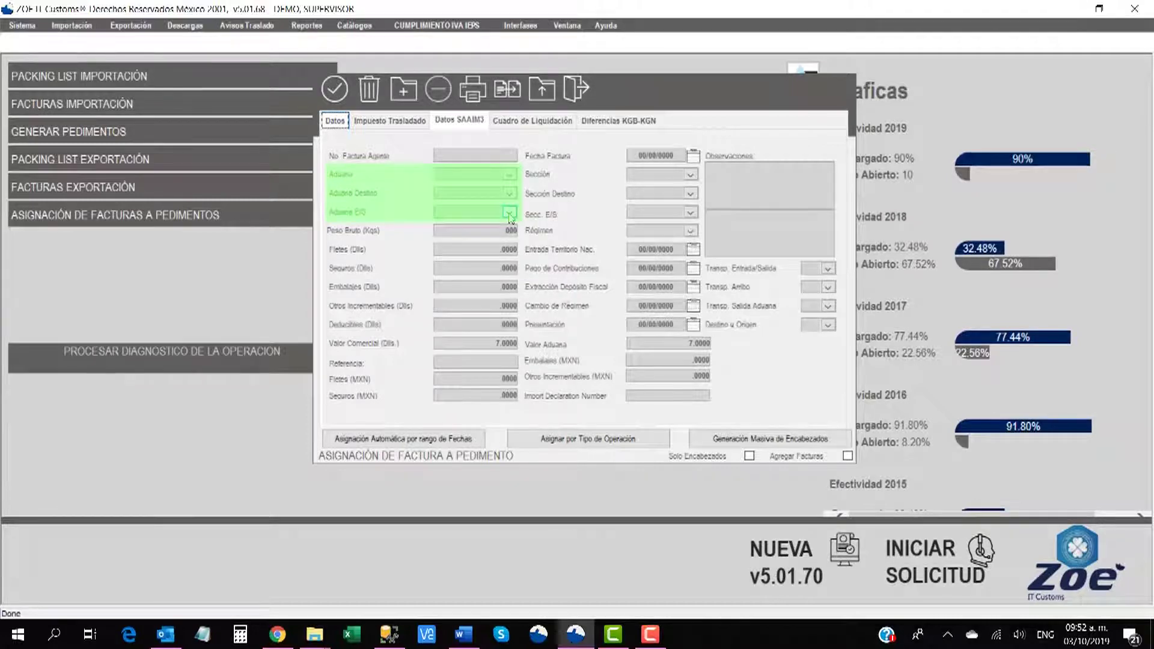
{"action": "left_click", "coordinate": [478, 180]}
{"action": "type", "text": "48"}
{"action": "left_click", "coordinate": [445, 238]}
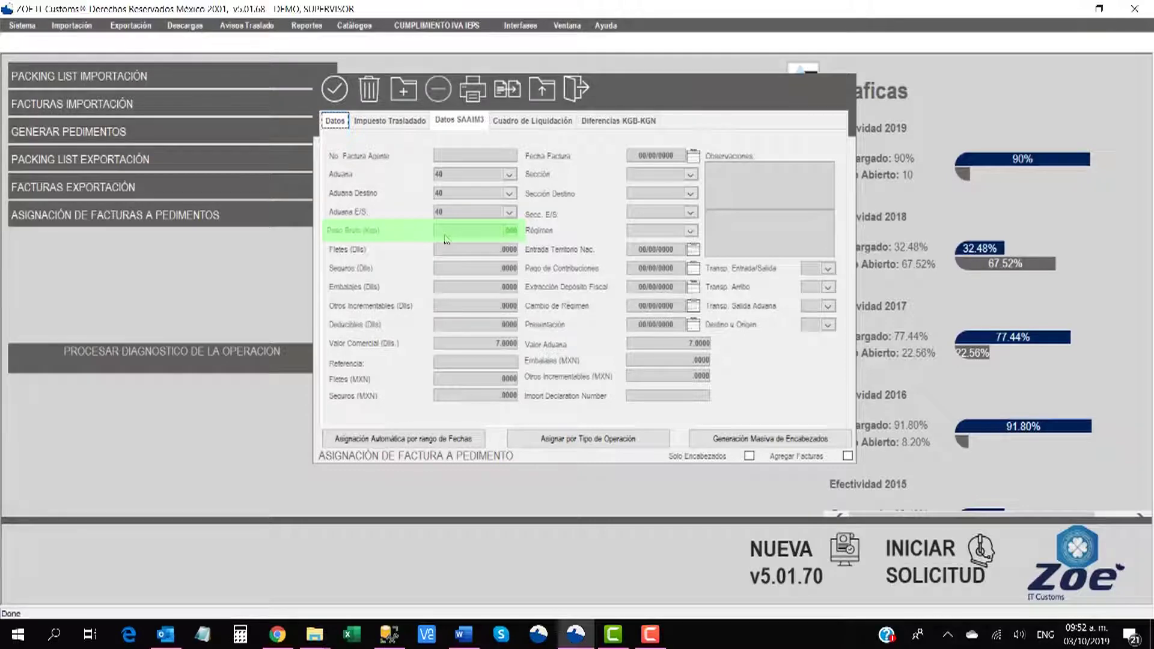
{"action": "key", "text": "Tab"}
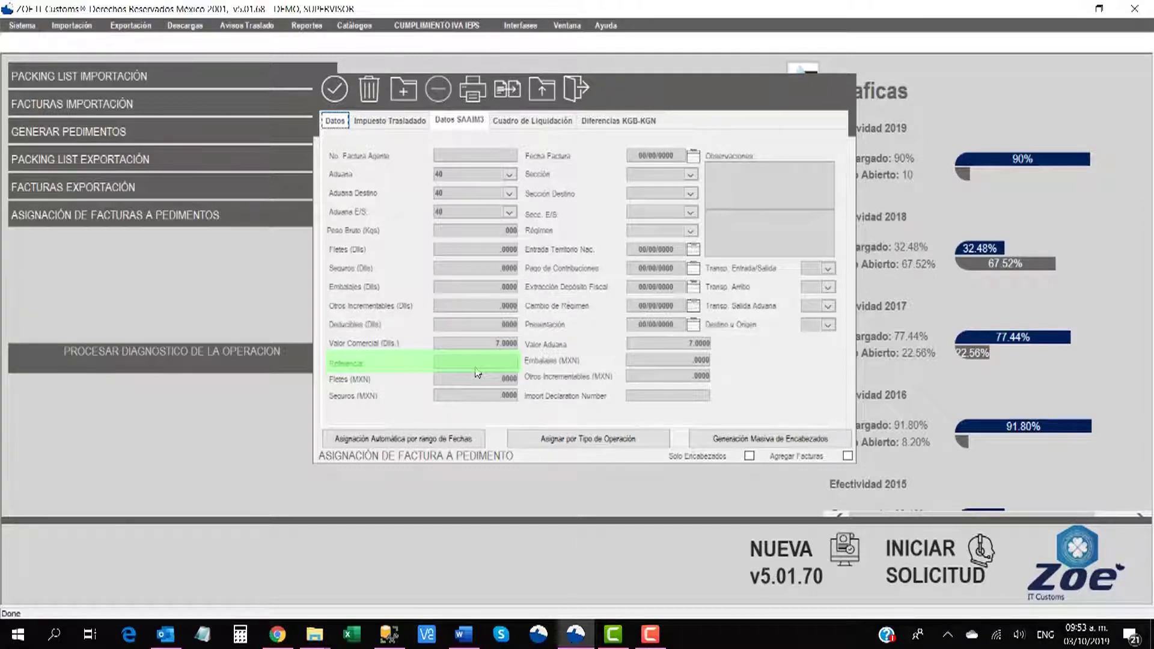
- Set Sección, Sección Destino and Secc. E/S to 0 and the Régimen to ITE in the SAAIM3 data
{"action": "left_click", "coordinate": [488, 398]}
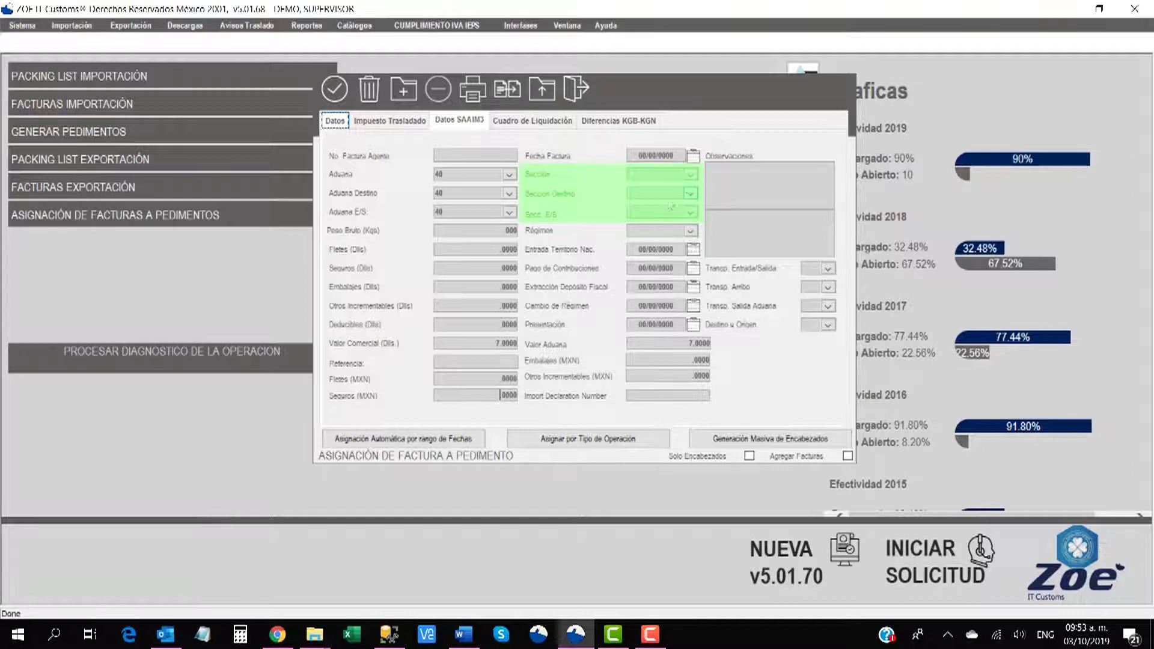
{"action": "left_click", "coordinate": [656, 181]}
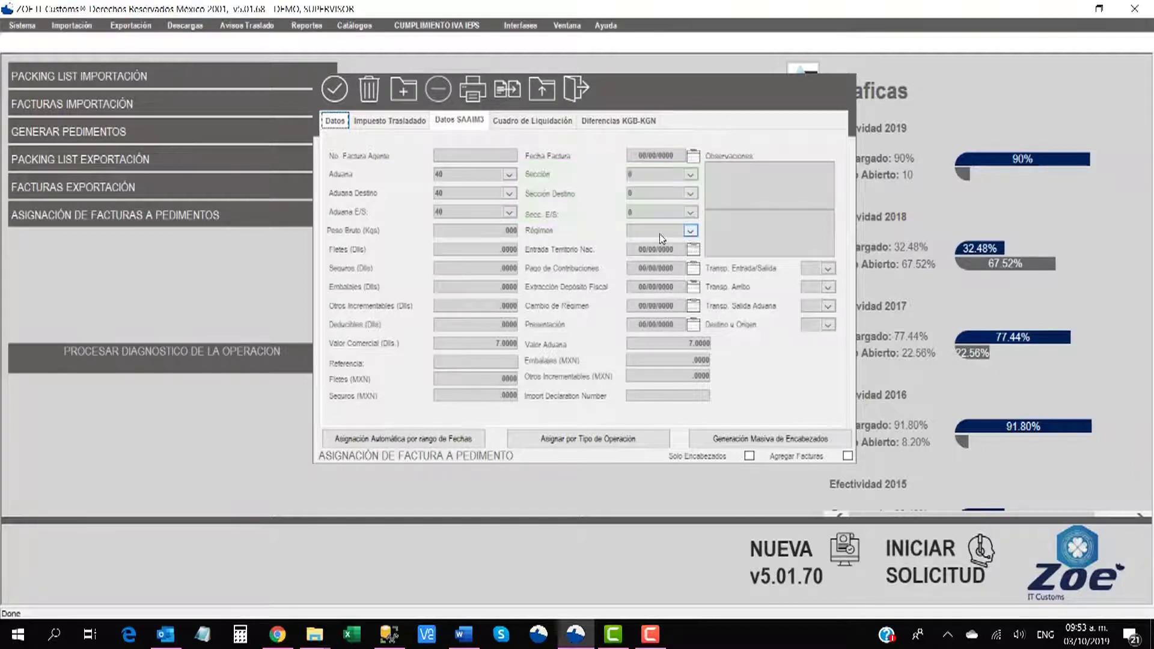
{"action": "left_click", "coordinate": [691, 232]}
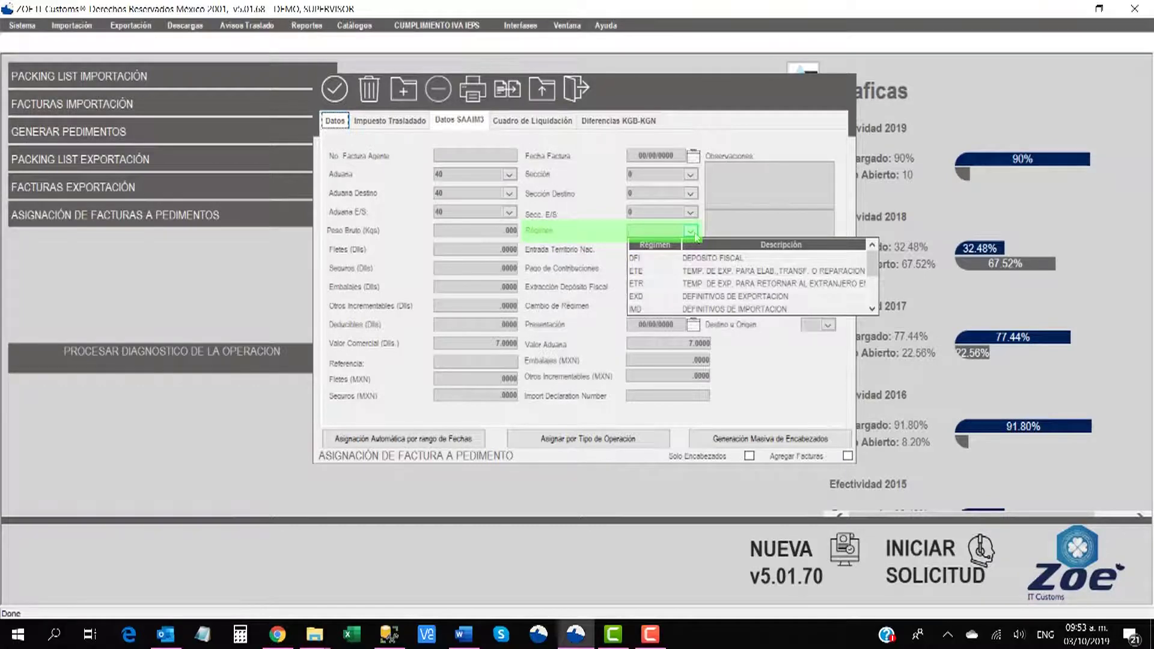
{"action": "left_click", "coordinate": [647, 258]}
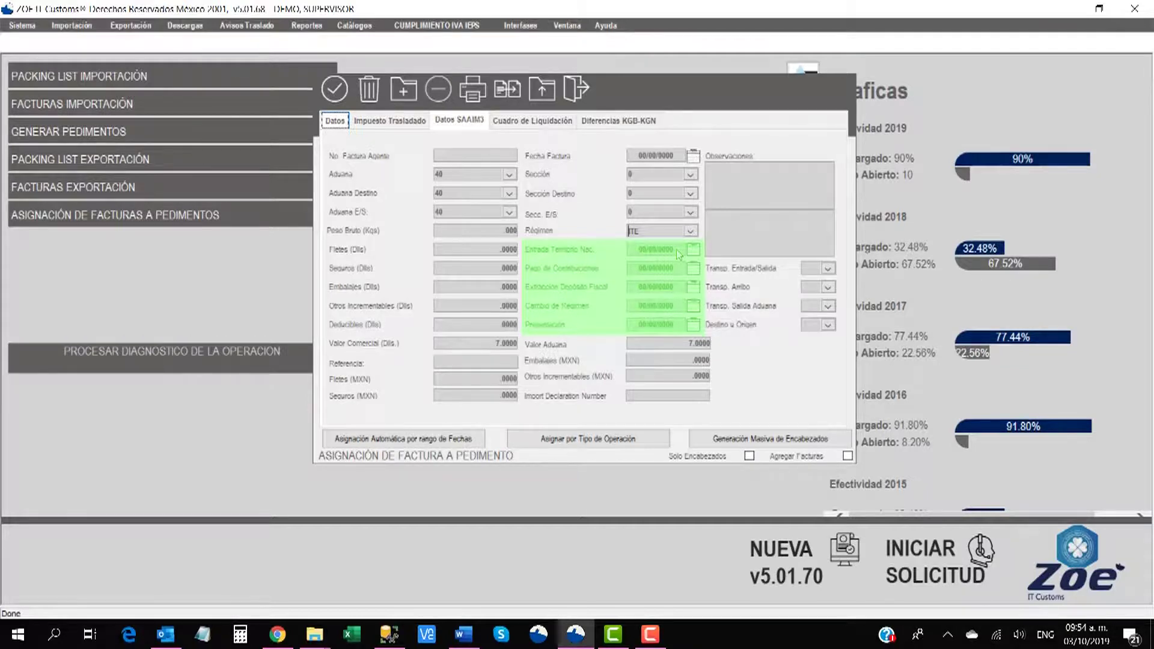
{"action": "left_click", "coordinate": [655, 305]}
- Add the Derecho de trámite aduanero contribution to the Cuadro de Liquidación and check the payment methods offered for it
{"action": "left_click", "coordinate": [545, 124]}
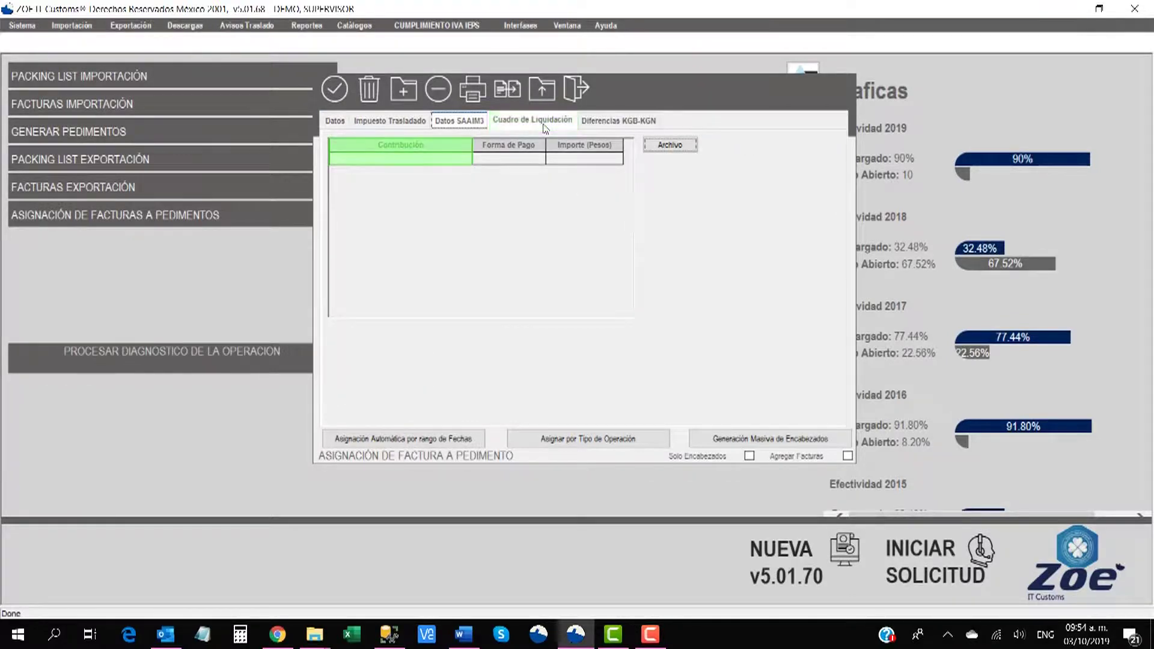
{"action": "left_click", "coordinate": [454, 161]}
{"action": "left_click", "coordinate": [464, 160]}
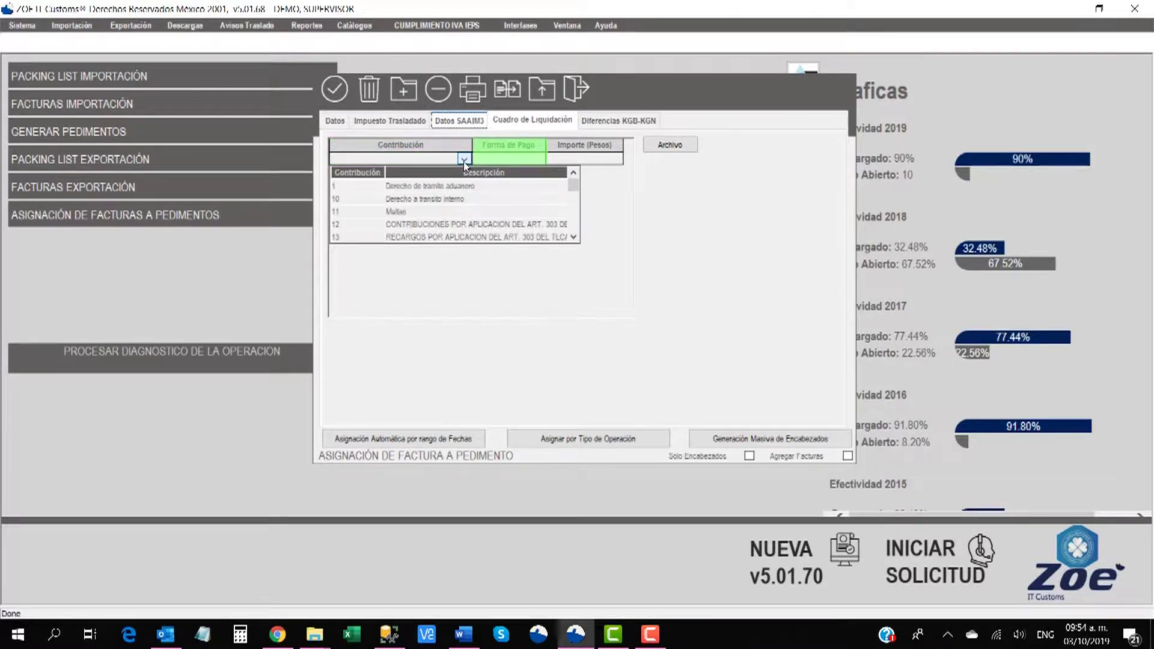
{"action": "left_click", "coordinate": [538, 160]}
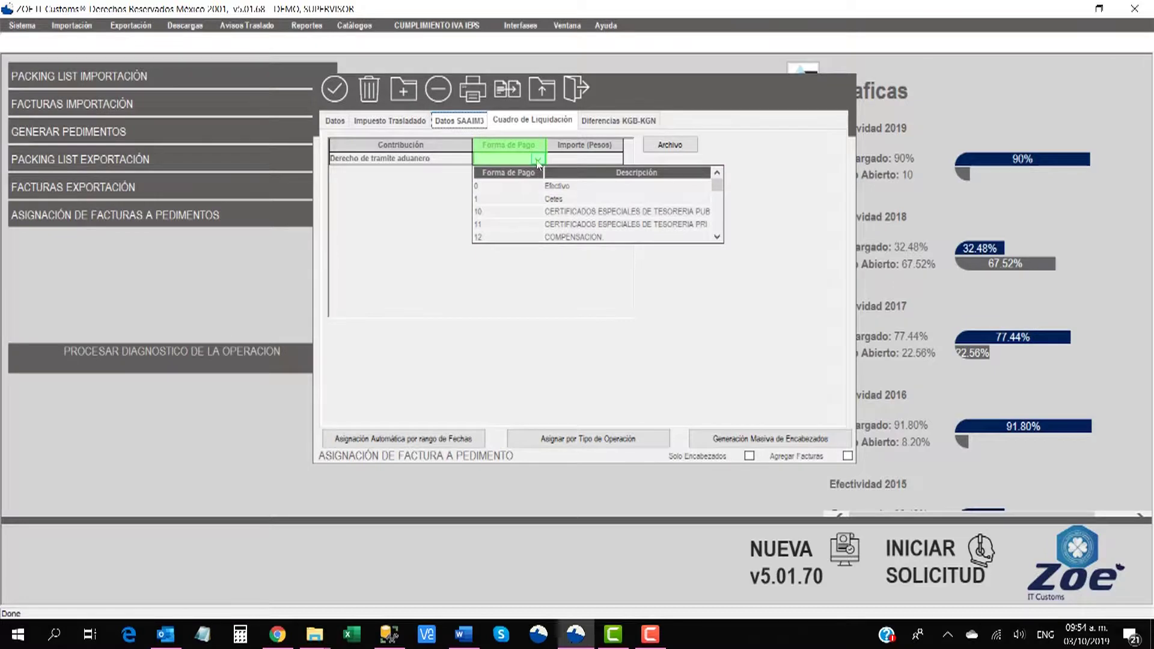
{"action": "left_click", "coordinate": [538, 160]}
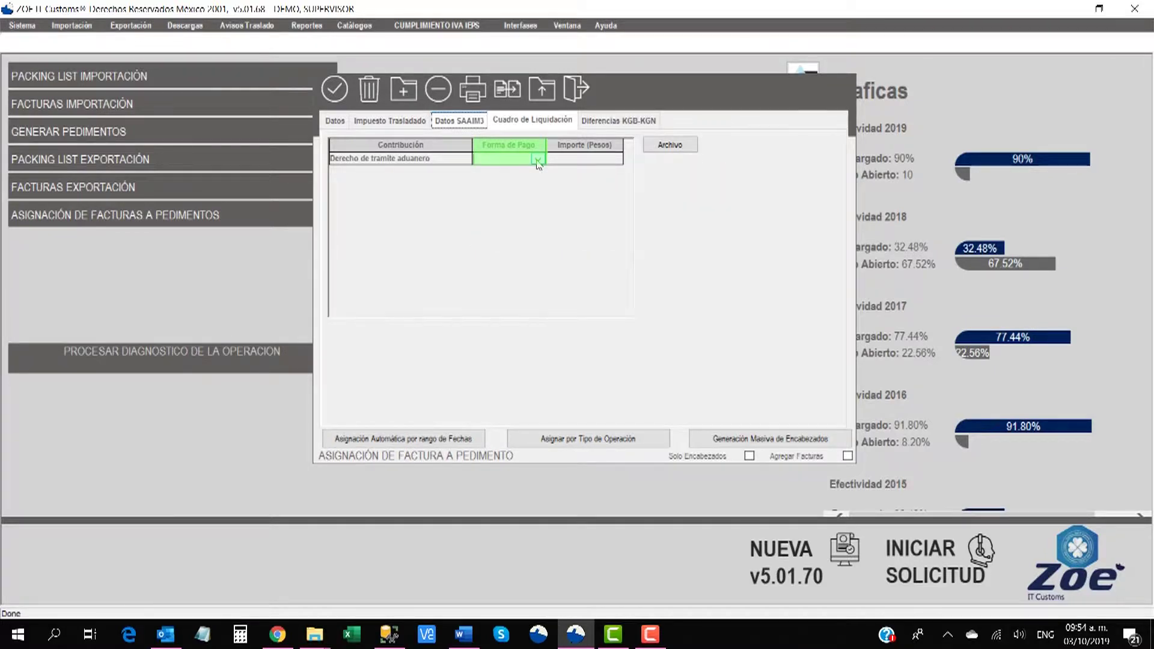